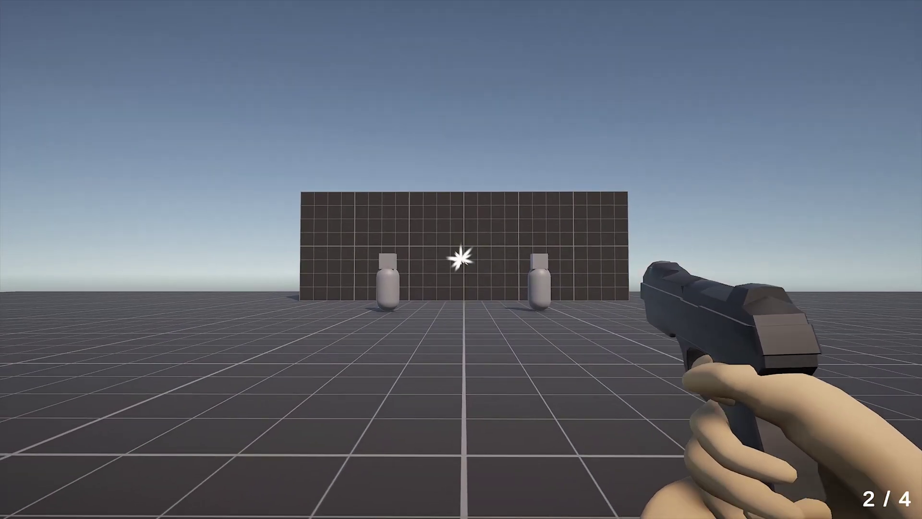
click(461, 260)
click(461, 259)
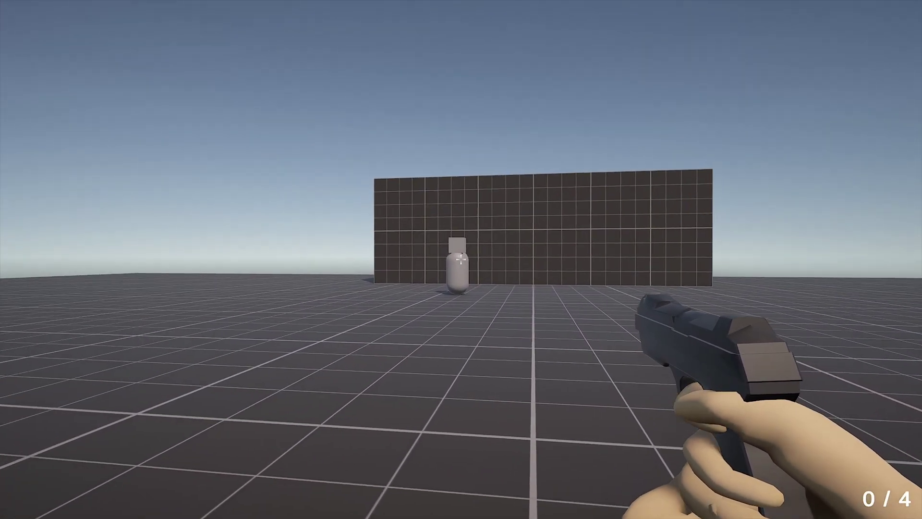
click(461, 260)
click(461, 260)
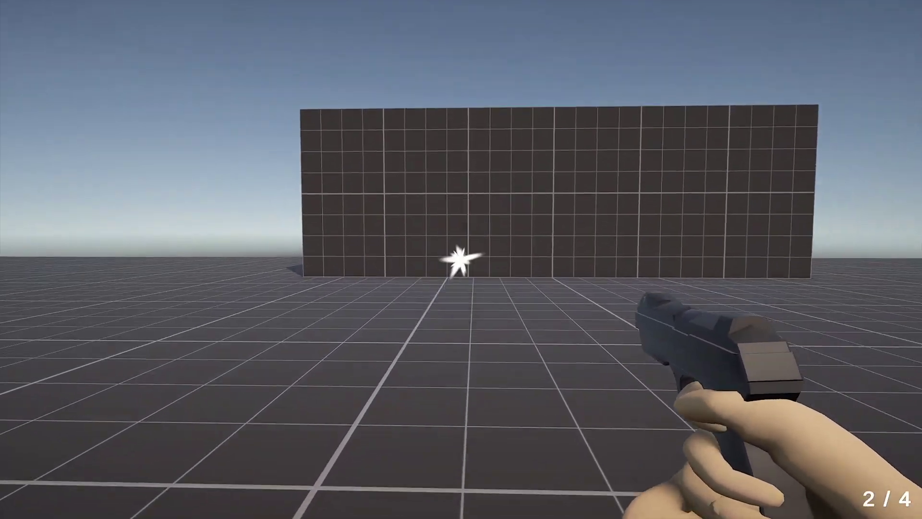
click(461, 260)
click(462, 260)
click(461, 260)
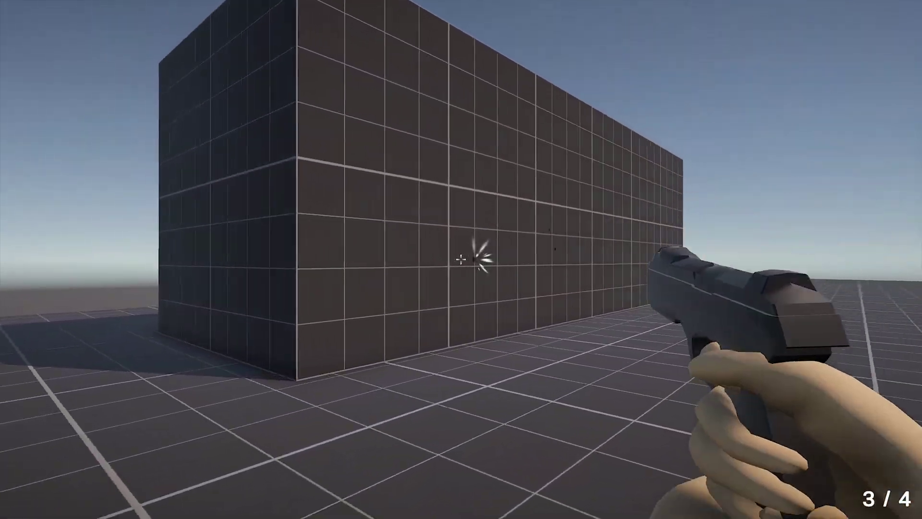
click(461, 259)
click(461, 260)
click(461, 259)
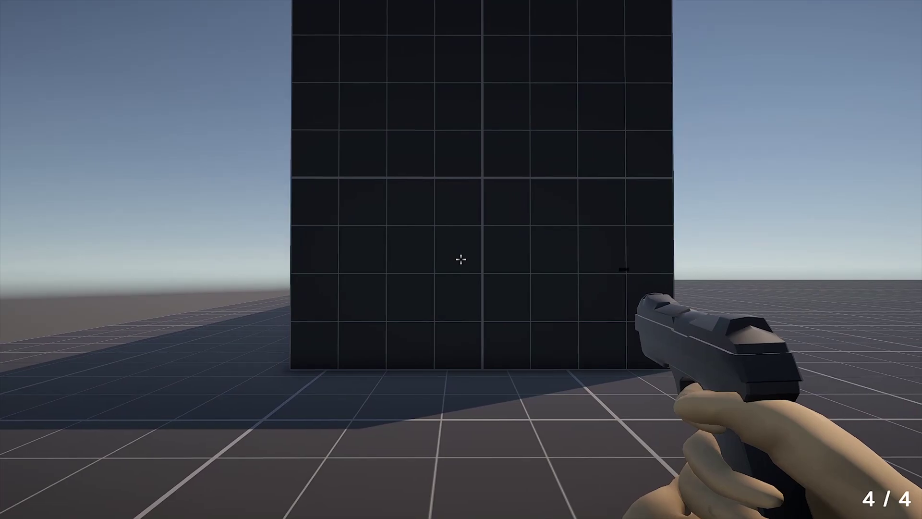
click(461, 260)
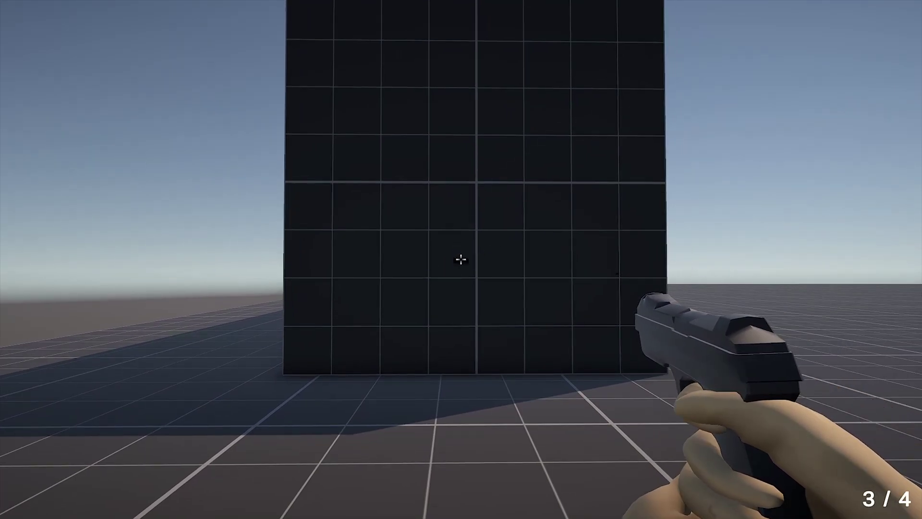
click(461, 259)
click(461, 260)
click(462, 259)
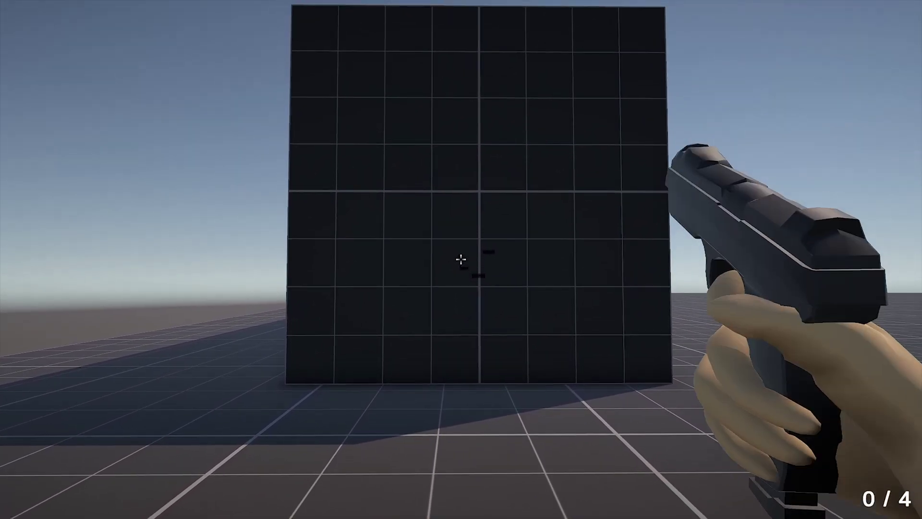
click(461, 260)
click(461, 260)
click(461, 260)
click(462, 260)
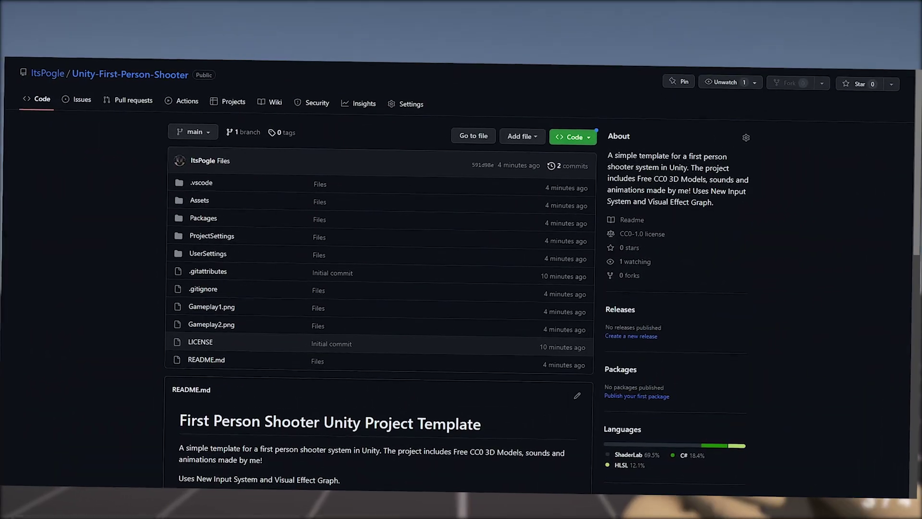
- Look through the Unity-First-Person-Shooter repository page on GitHub down to the README's gameplay image
scroll(385, 264, down, 3)
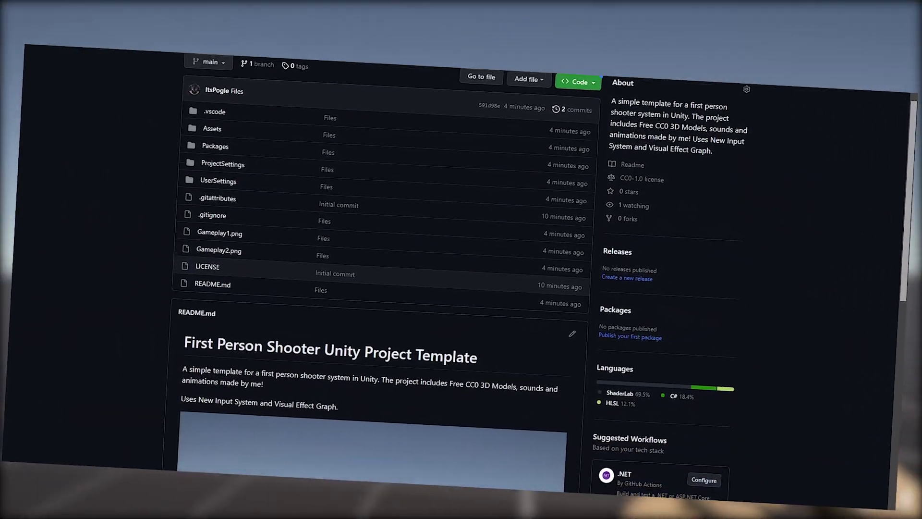
scroll(385, 265, down, 3)
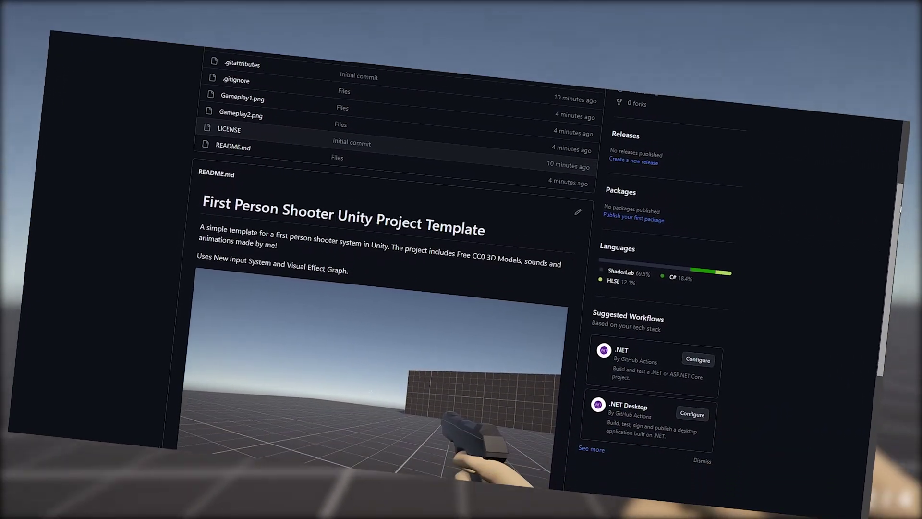
drag(901, 209, 880, 290)
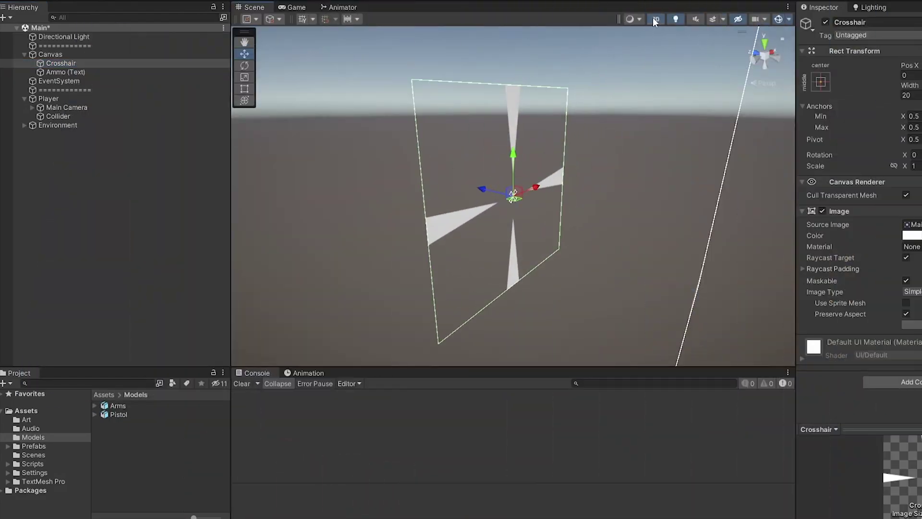
- Inspect the Canvas with its Crosshair and Ammo (Text) objects in the 2D scene view of the Unity project
click(655, 17)
scroll(650, 213, down, 5)
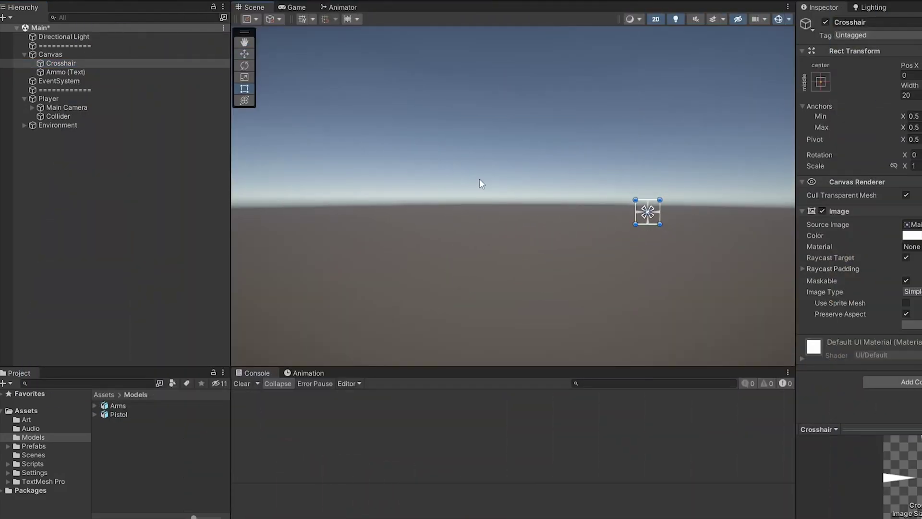
click(90, 54)
double_click(90, 54)
click(94, 62)
scroll(541, 207, up, 3)
double_click(88, 71)
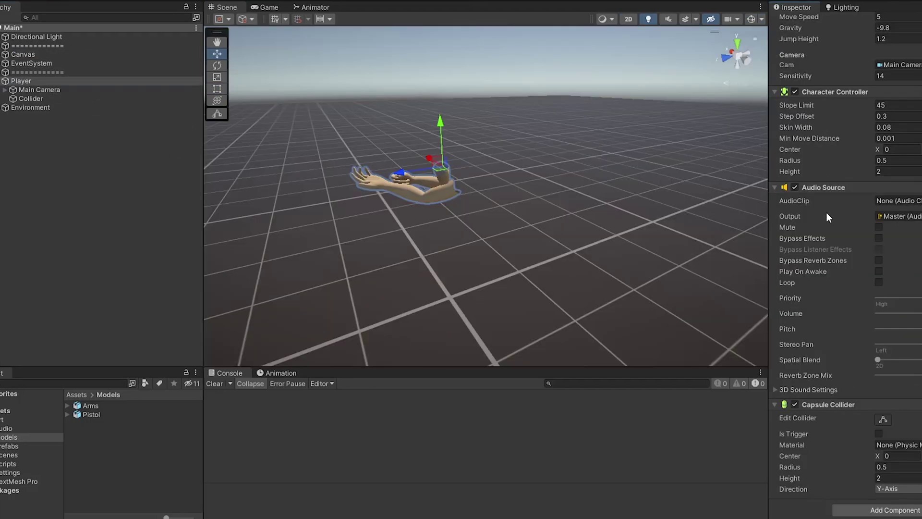
- Inspect the components of the Player object and of its Main Camera and Collider children
scroll(828, 212, up, 5)
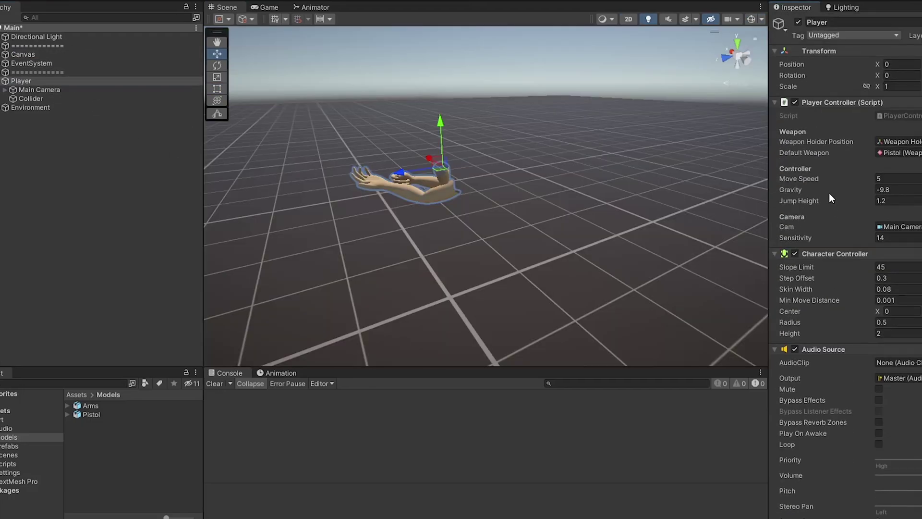
click(836, 102)
scroll(852, 251, down, 2)
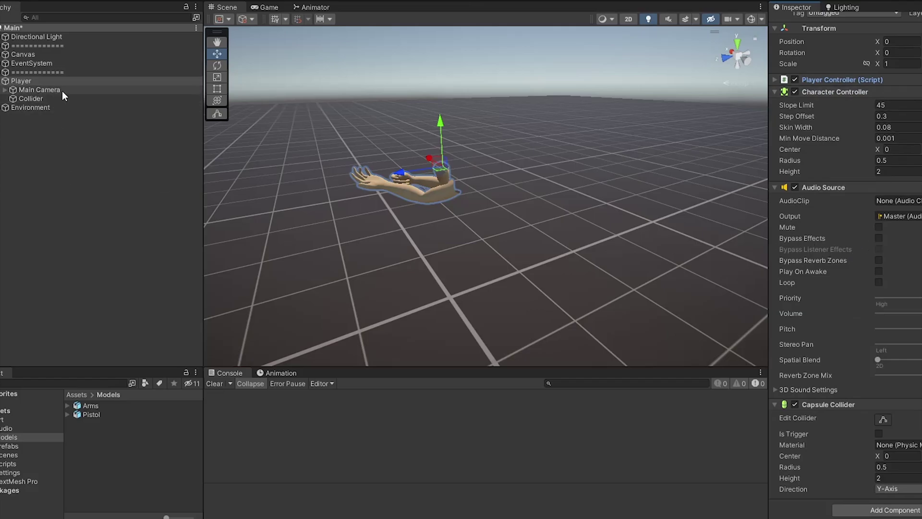
click(84, 90)
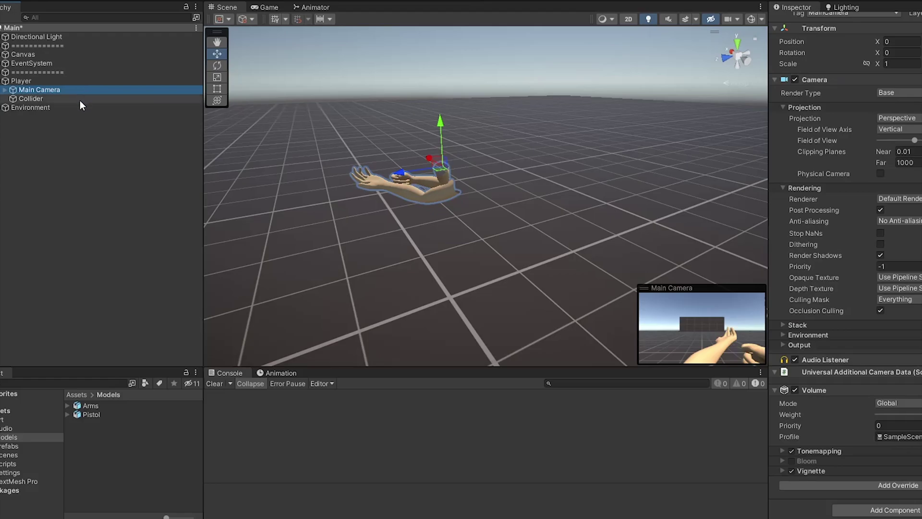
click(81, 101)
- Expand the Main Camera's Arms armature along the right arm to Weapon Holder under Wrist.R, and expand the Environment group
click(5, 90)
click(15, 97)
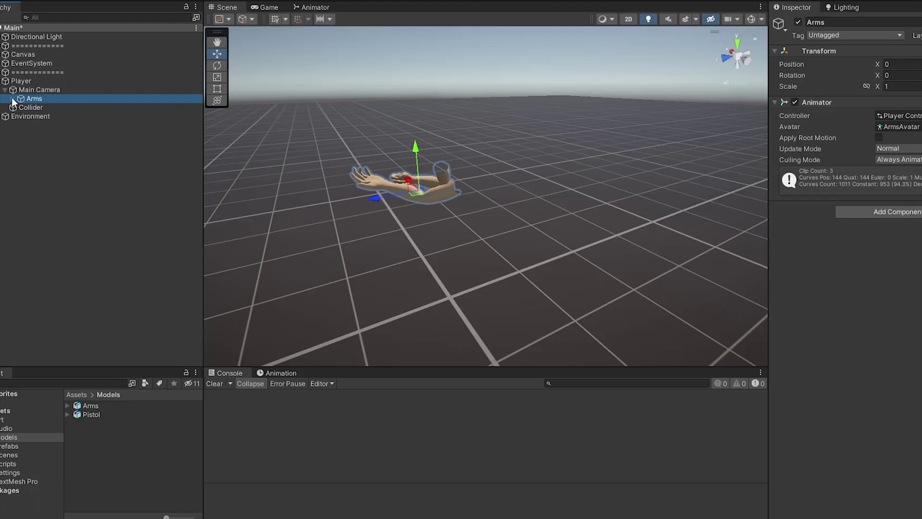
click(13, 98)
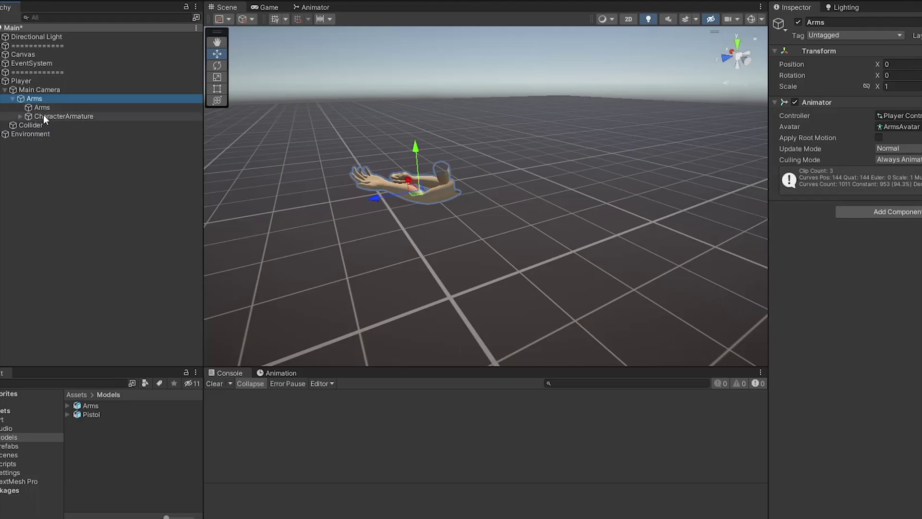
click(43, 115)
click(20, 116)
click(28, 125)
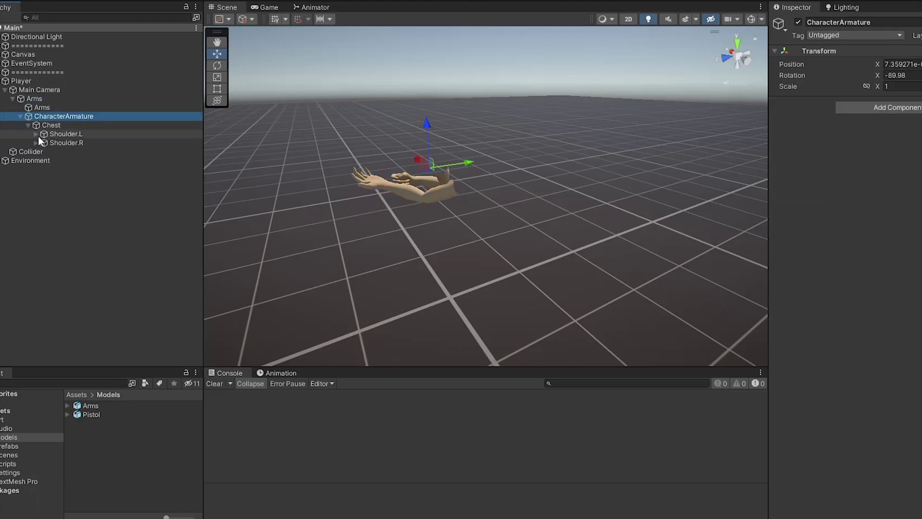
click(36, 143)
click(43, 152)
click(48, 168)
click(51, 161)
click(58, 169)
click(90, 223)
click(4, 243)
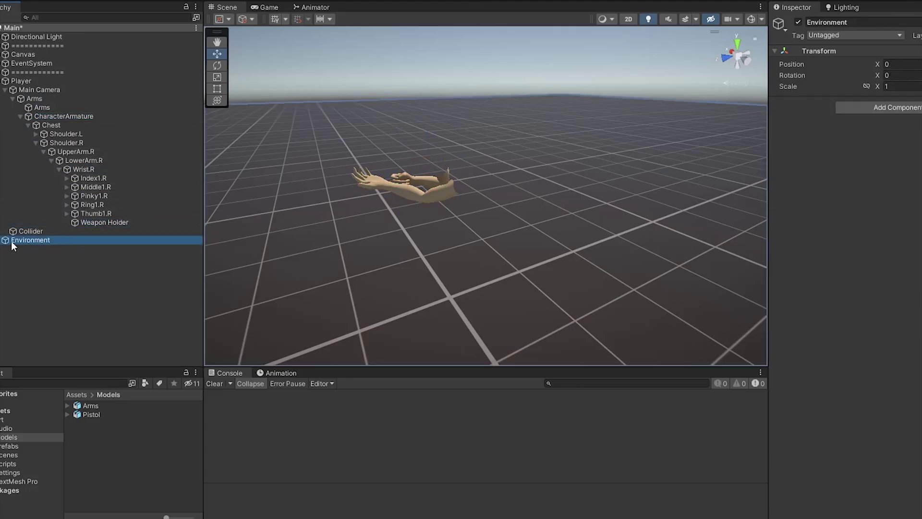
click(1, 240)
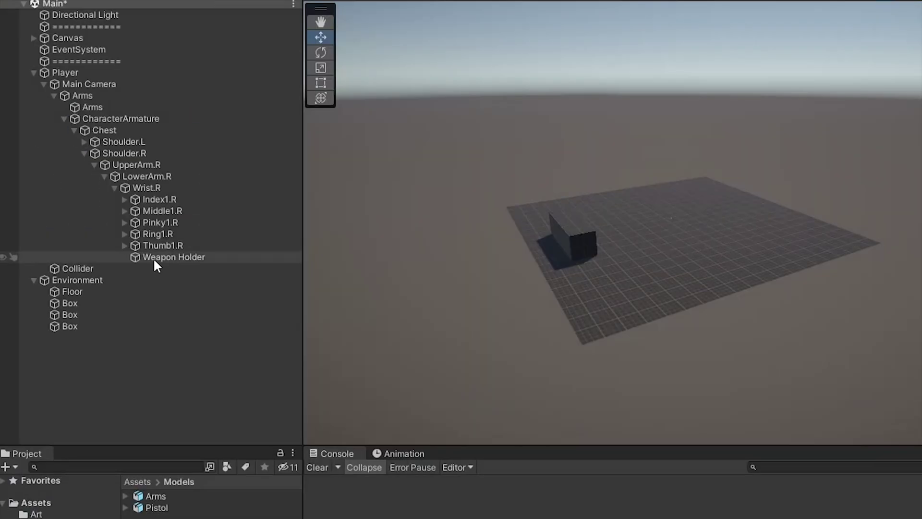
- Create an empty child object named Pistol under Weapon Holder and add the Weapon Controller component to it
click(92, 223)
double_click(163, 259)
right_click(164, 257)
click(227, 333)
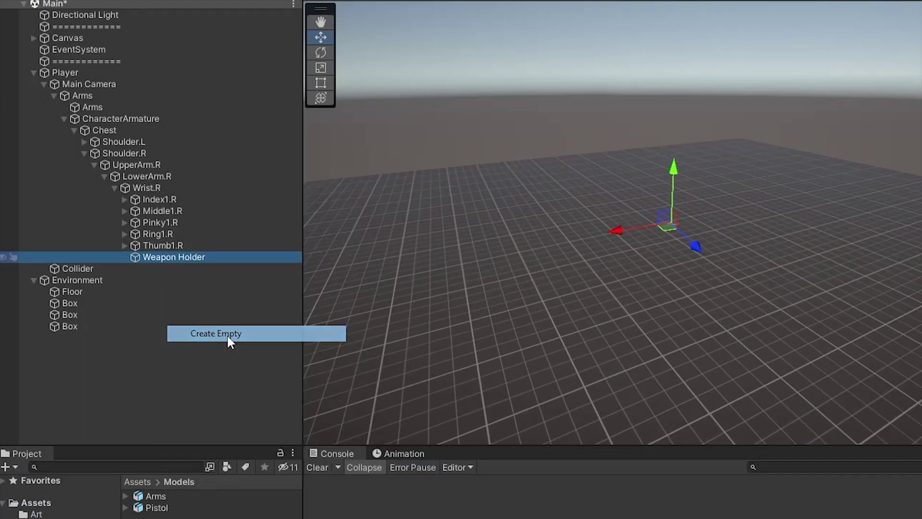
text(Pistol)
key(Return)
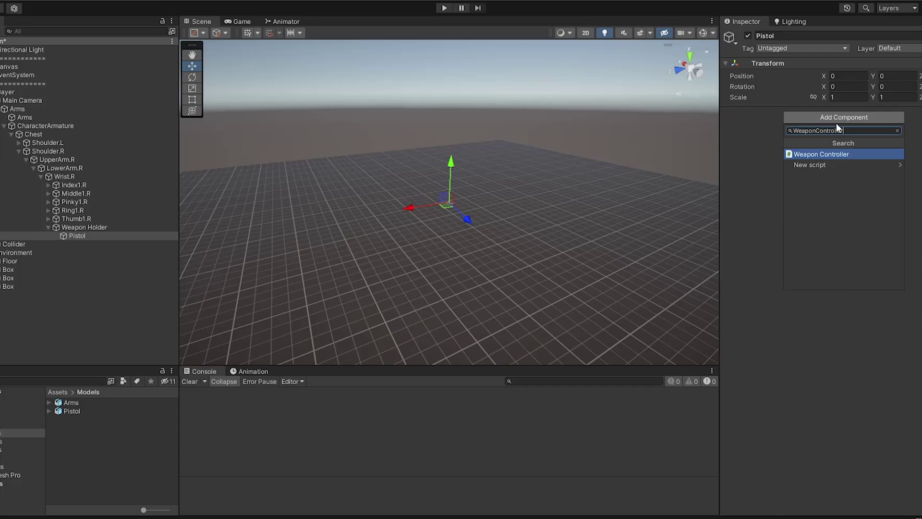
key(Return)
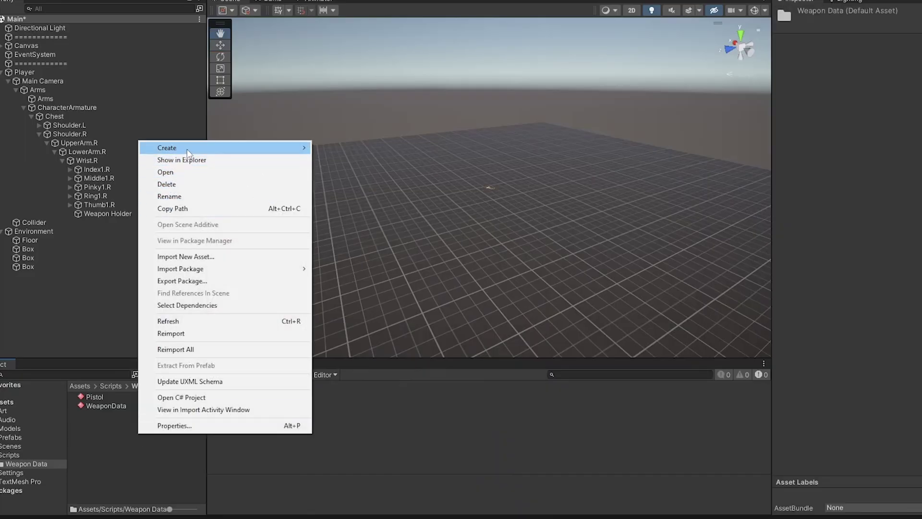
mouse_move(191, 149)
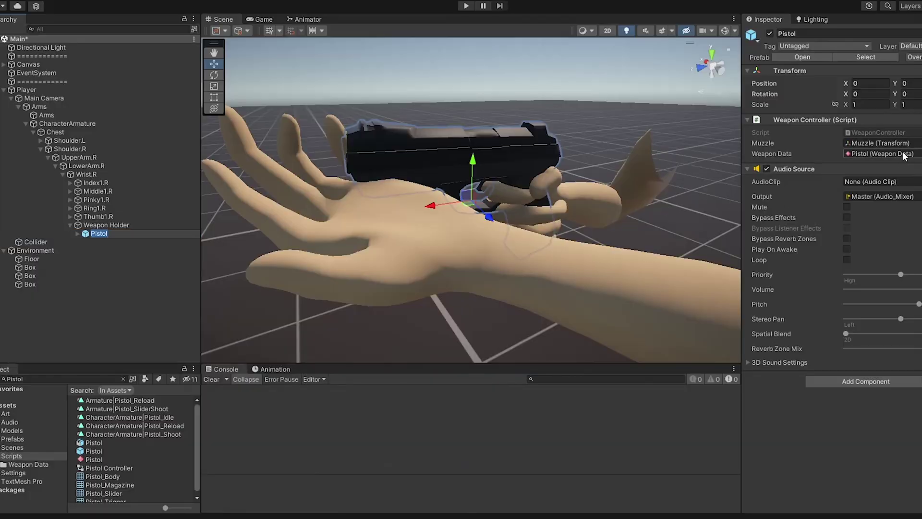
- Locate the Pistol's assigned Weapon Data asset and inspect the Pistol prefab's child model and Muzzle
click(905, 154)
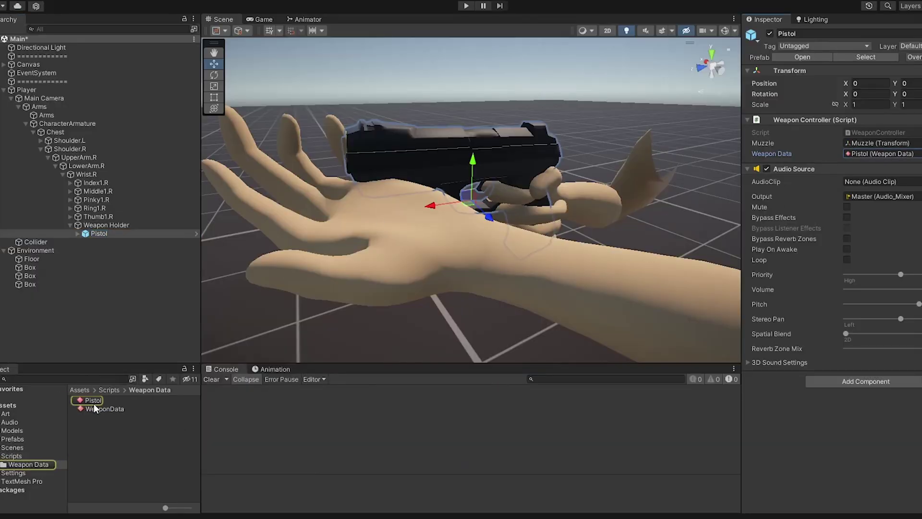
click(78, 233)
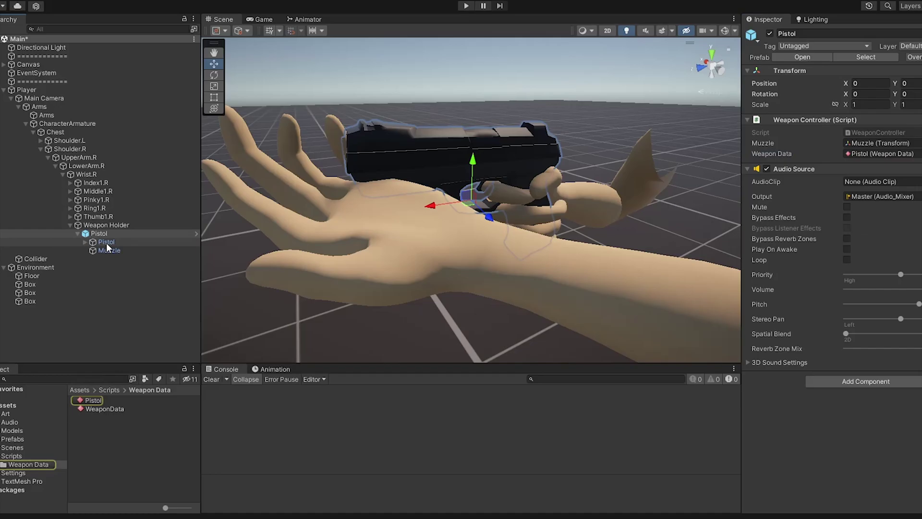
click(107, 245)
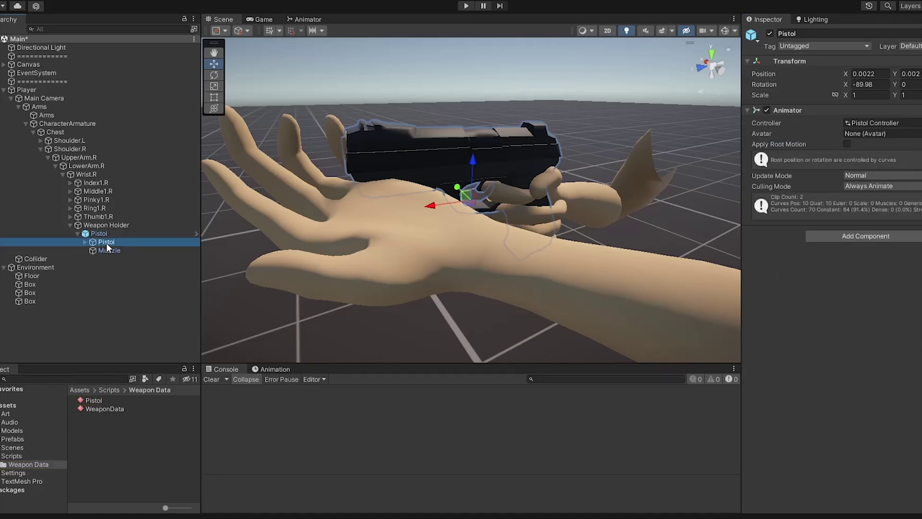
click(84, 242)
click(85, 243)
click(101, 248)
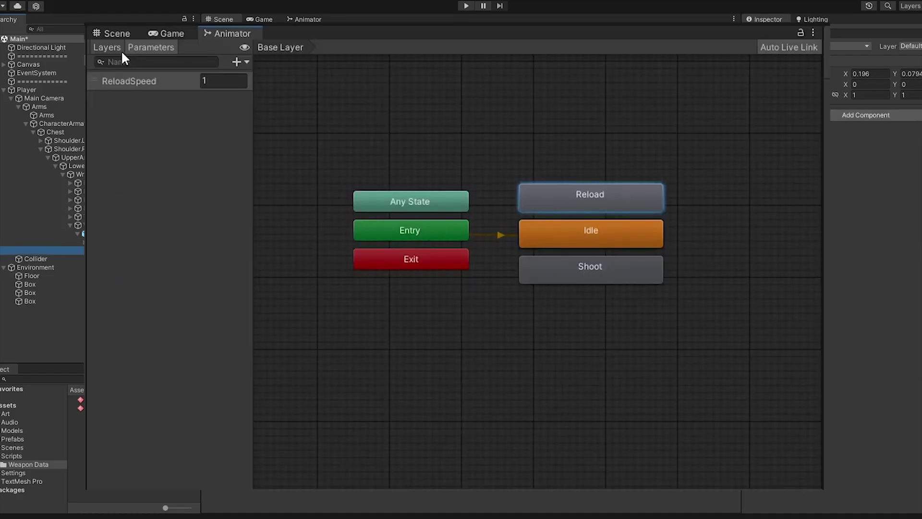
- Examine the Shoot, Idle and Reload states and their transitions in the Animator's base layer
click(115, 48)
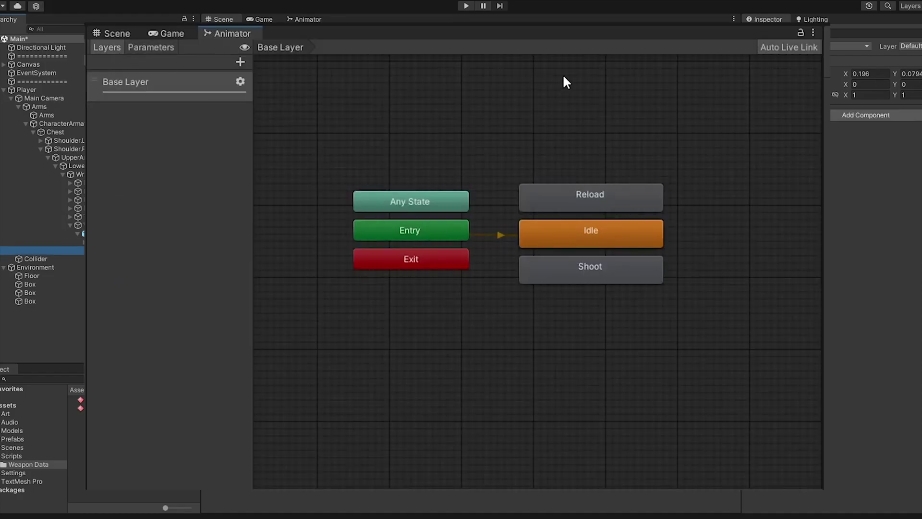
click(621, 265)
click(660, 228)
click(653, 202)
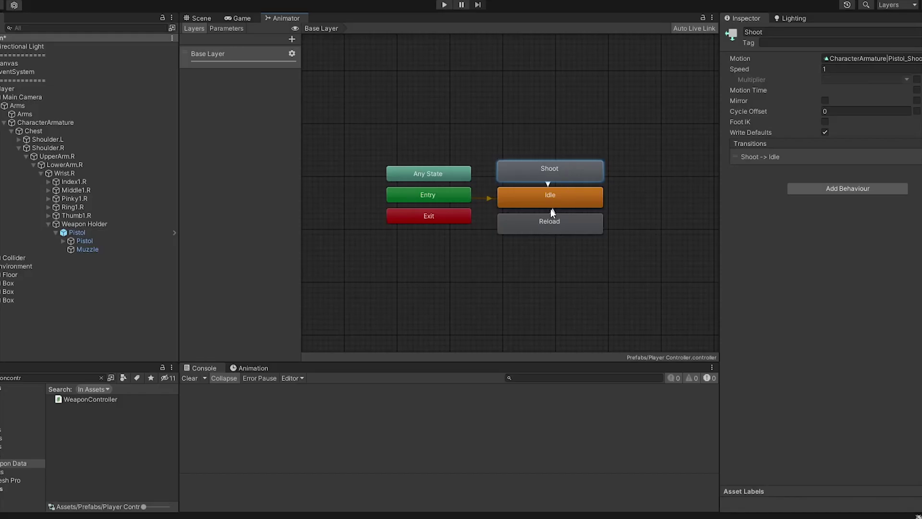
click(551, 210)
click(551, 171)
- Open the PlayerInput input actions asset from the Settings/Input folder over the scene view
click(12, 481)
click(14, 471)
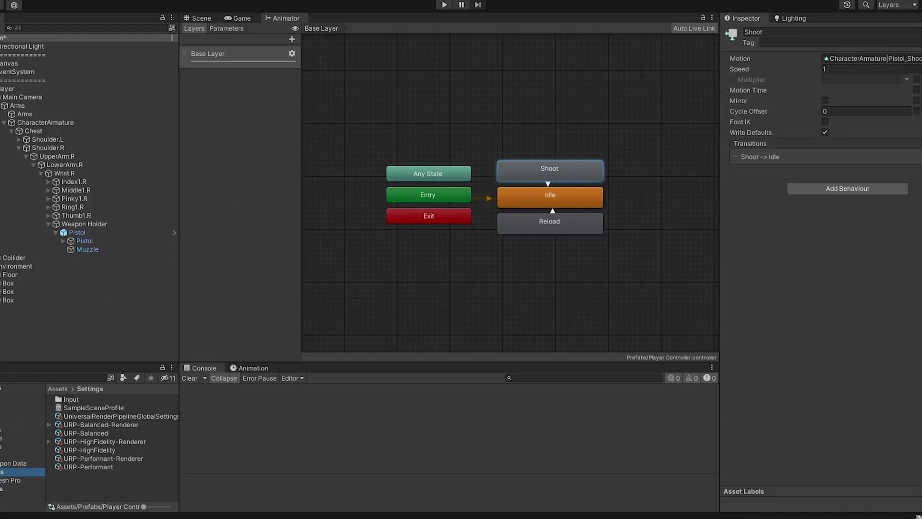
double_click(97, 420)
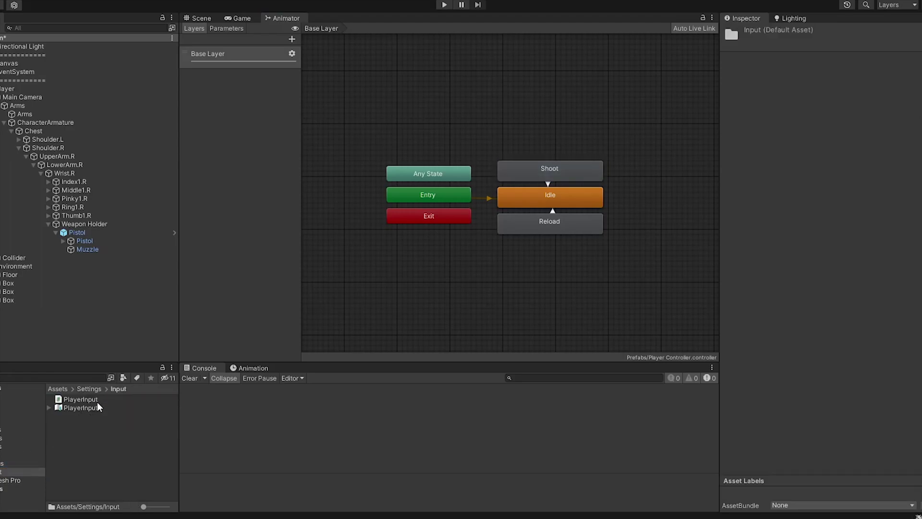
double_click(97, 404)
click(209, 19)
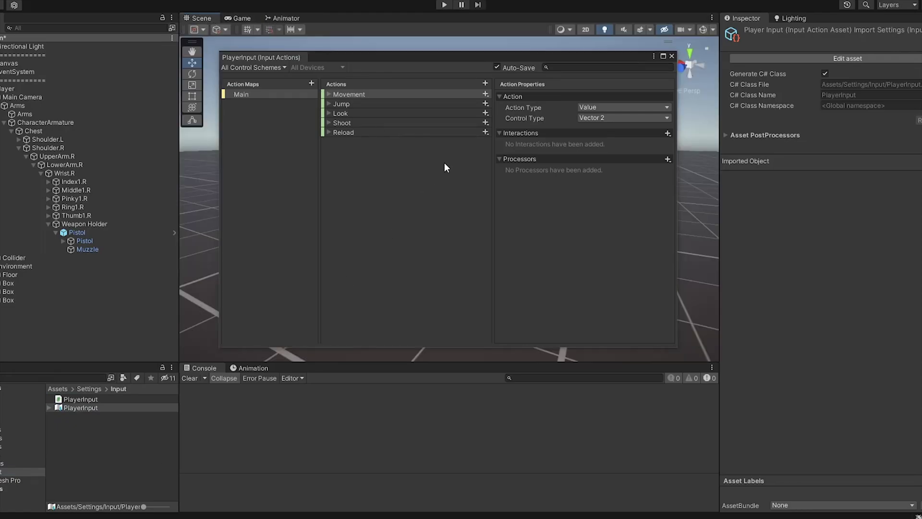
drag(390, 58, 397, 55)
right_click(115, 442)
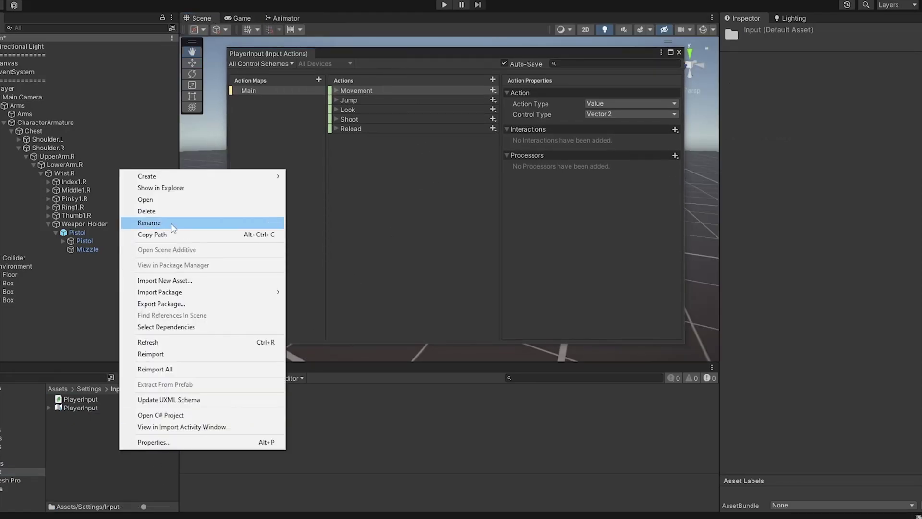
mouse_move(178, 181)
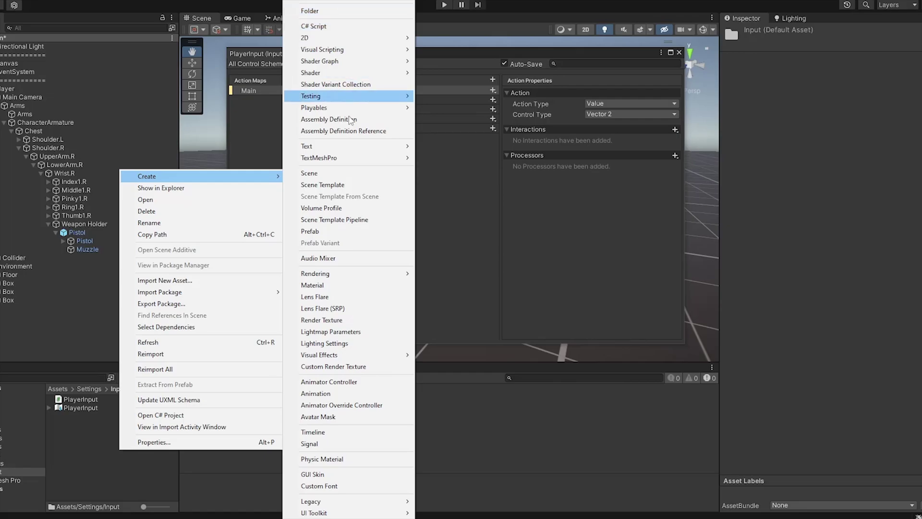
click(365, 461)
scroll(347, 510, down, 3)
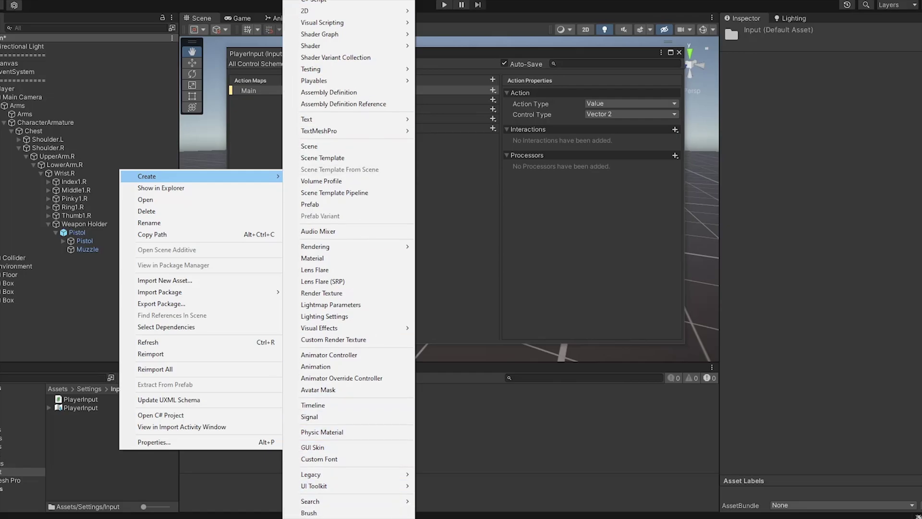
click(142, 473)
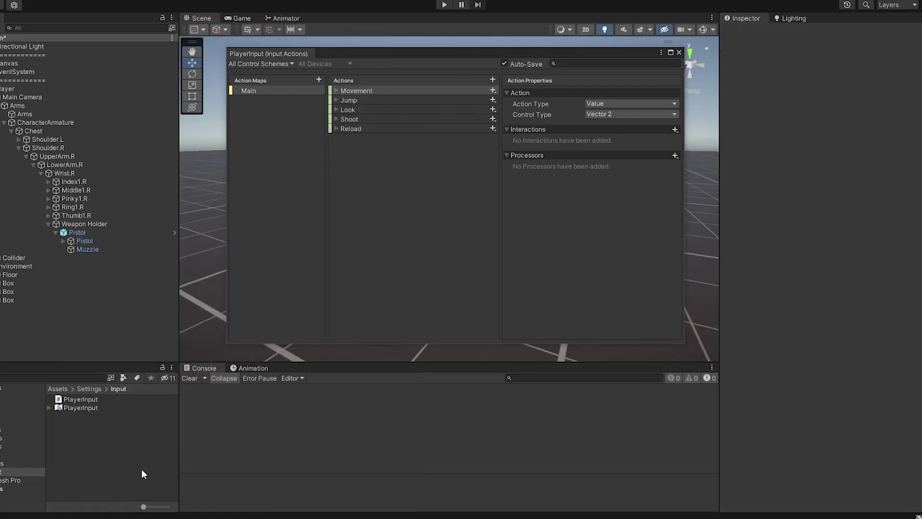
- Expand the Reload, Shoot, Look, Jump and Movement actions and inspect the Shoot action's left mouse button binding
click(337, 129)
click(336, 119)
click(336, 110)
click(336, 100)
click(336, 90)
click(377, 159)
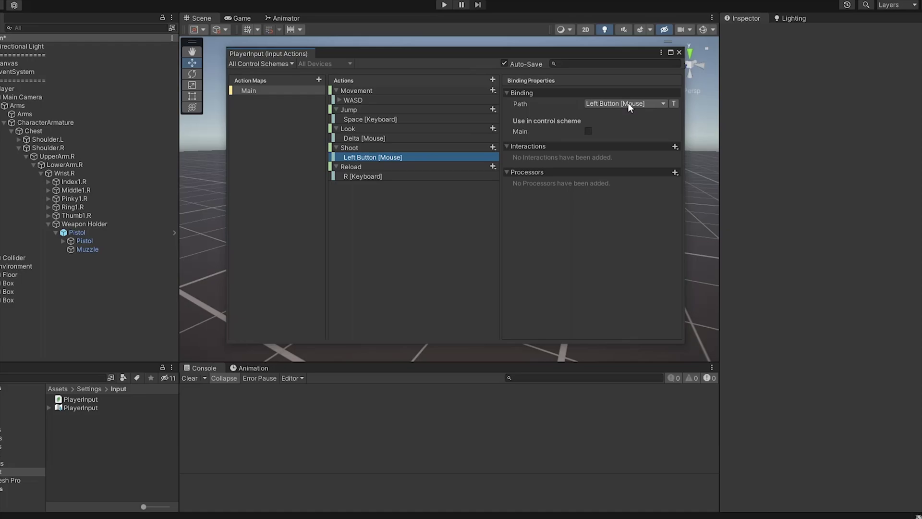
- Look through the interaction and processor options for the Shoot binding, and inspect the Reload action's R key binding
click(675, 148)
click(698, 177)
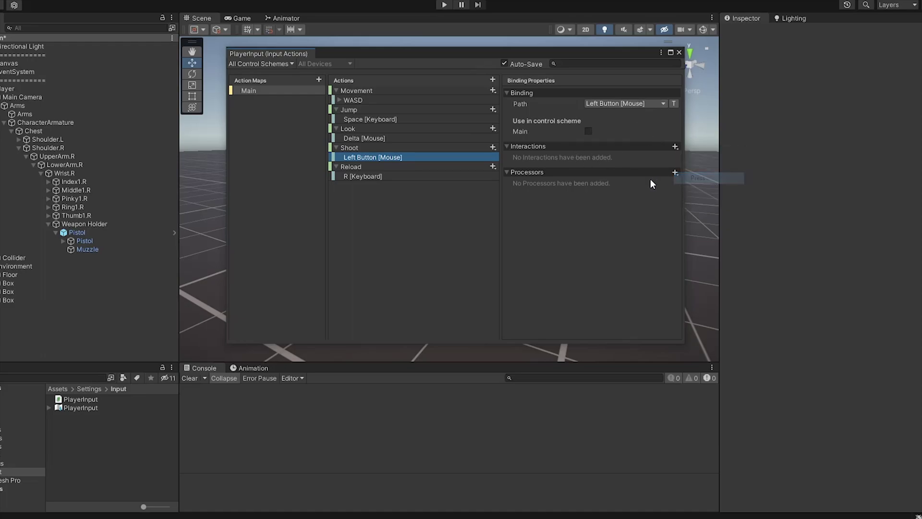
click(639, 197)
click(625, 233)
click(399, 177)
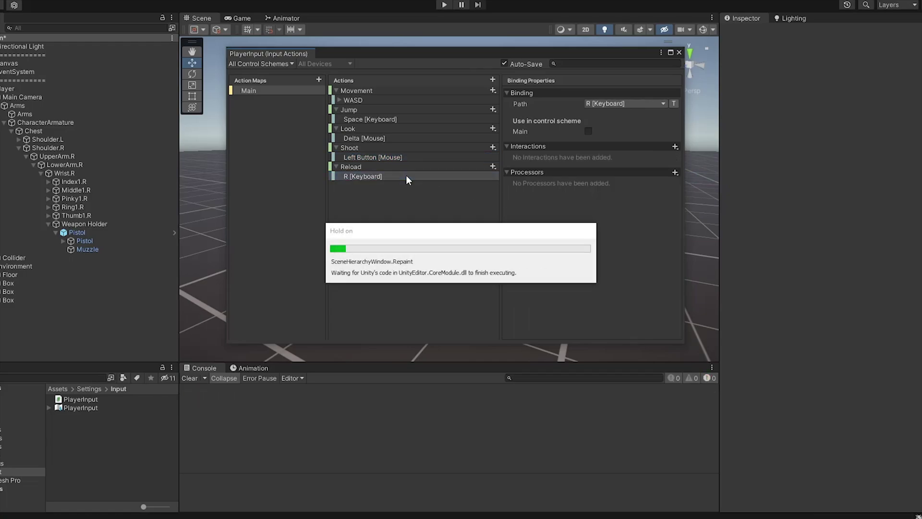
click(404, 167)
click(411, 151)
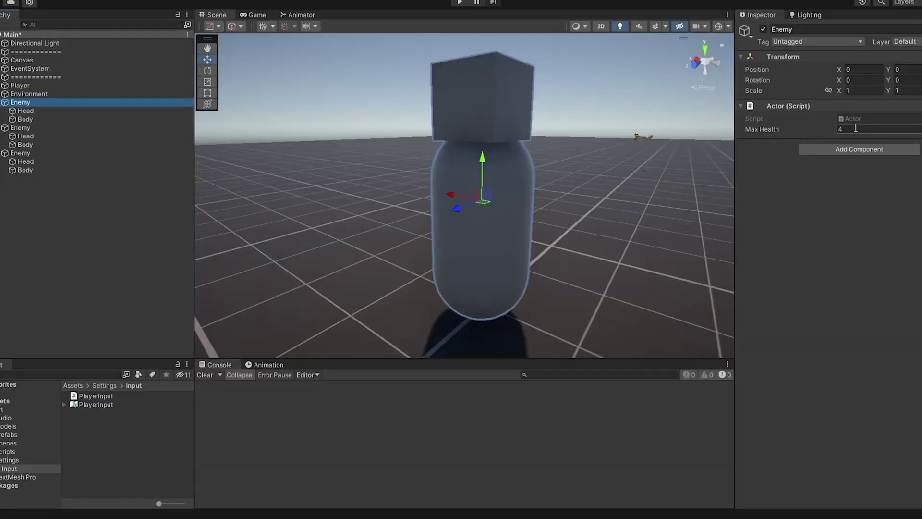
- Assign the Head tag to the first Enemy's Head object and select its Body object
click(70, 110)
click(802, 42)
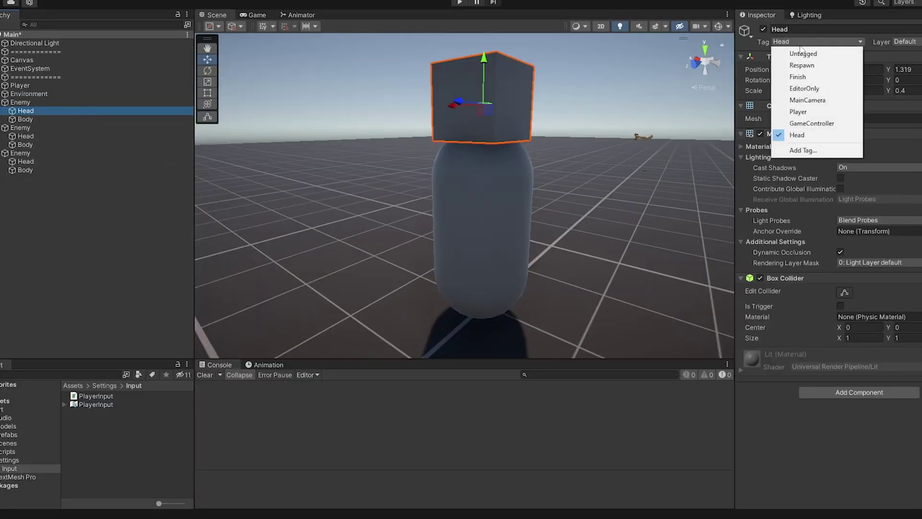
click(798, 135)
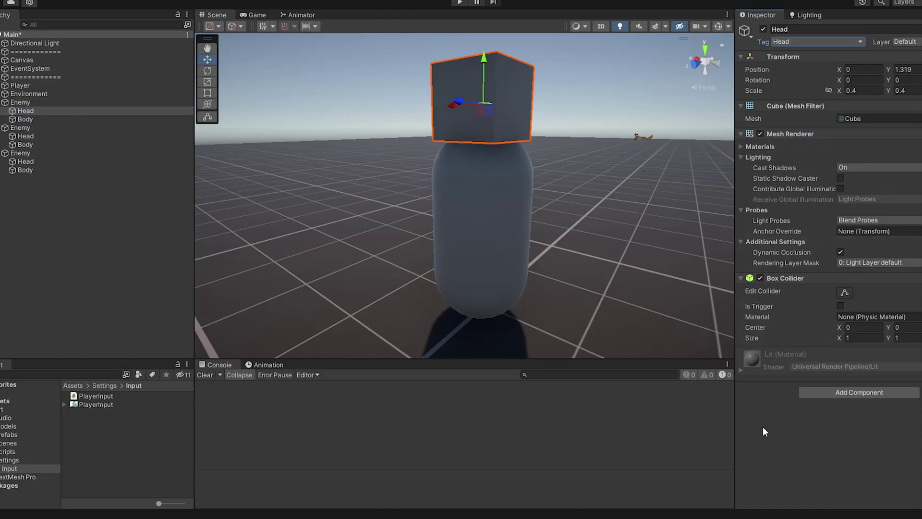
click(117, 120)
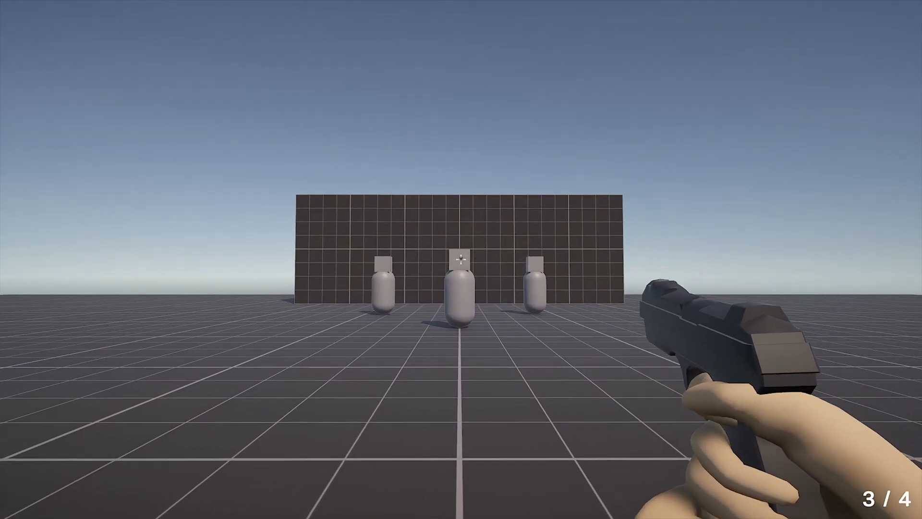
- Playtest the pistol by shooting the enemies, moving forward and reloading when the magazine is empty
click(461, 260)
click(462, 260)
click(462, 260)
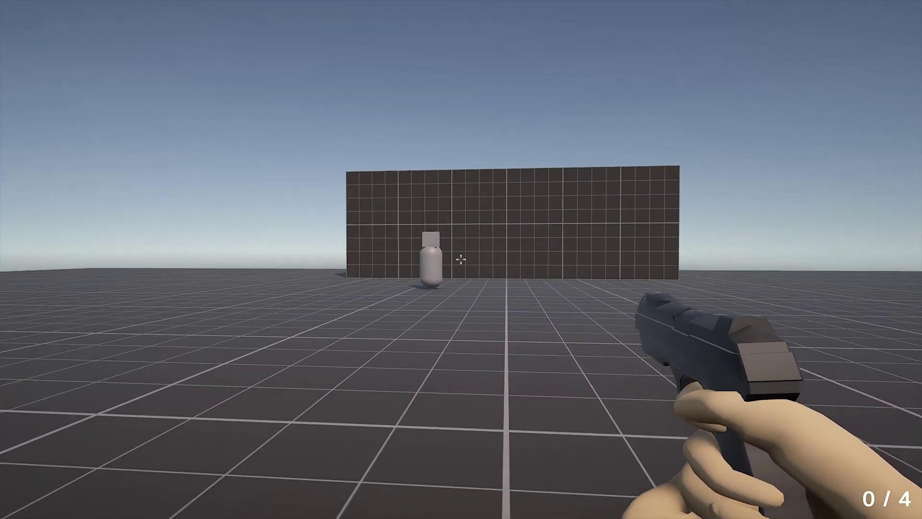
key(r)
key(w)
click(461, 260)
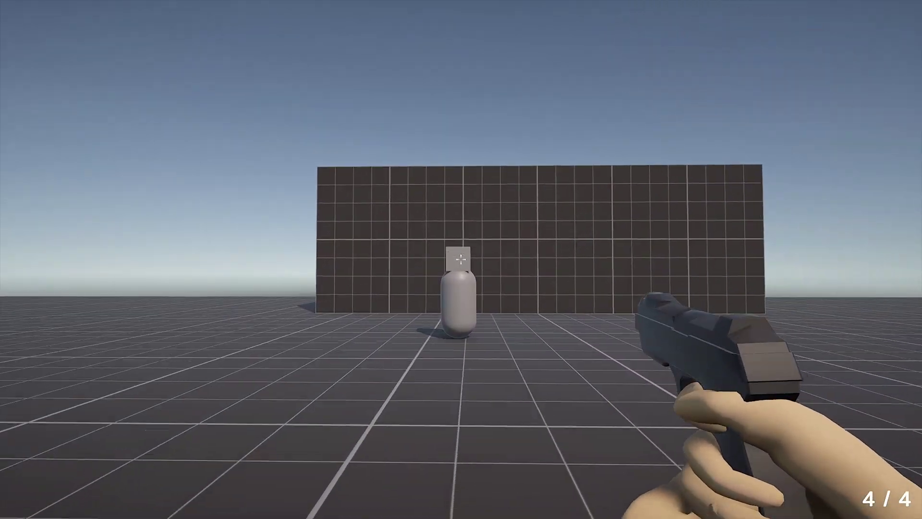
click(461, 260)
click(461, 260)
click(462, 259)
key(r)
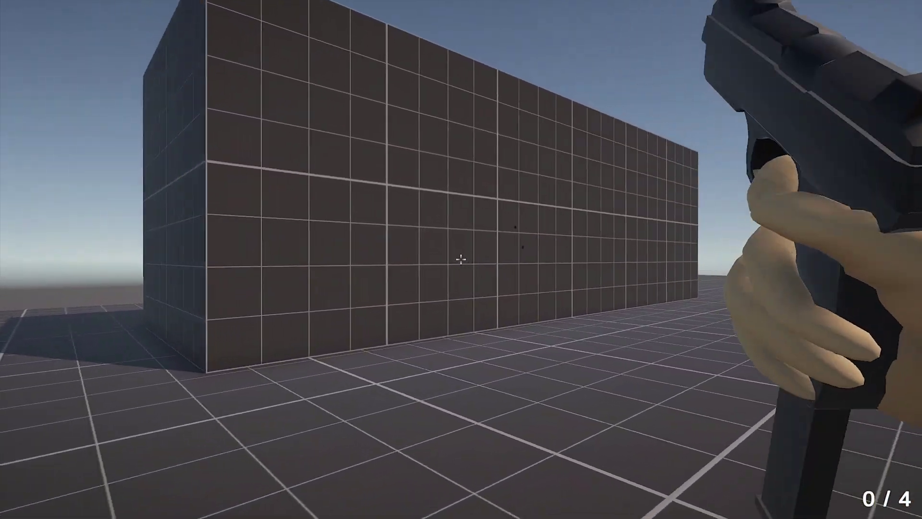
- Test the pistol's hit marks by firing repeated magazines at the walls and reloading between them
click(461, 260)
click(461, 260)
click(462, 260)
click(461, 260)
key(r)
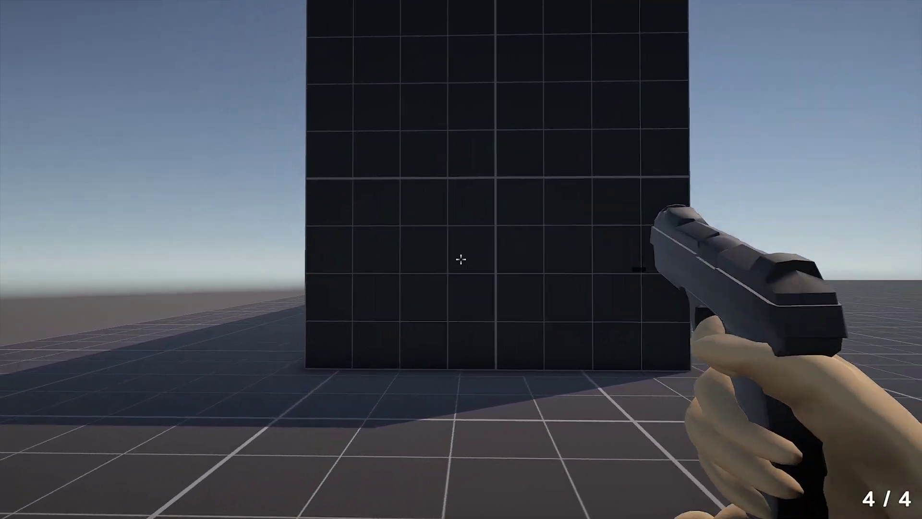
click(461, 259)
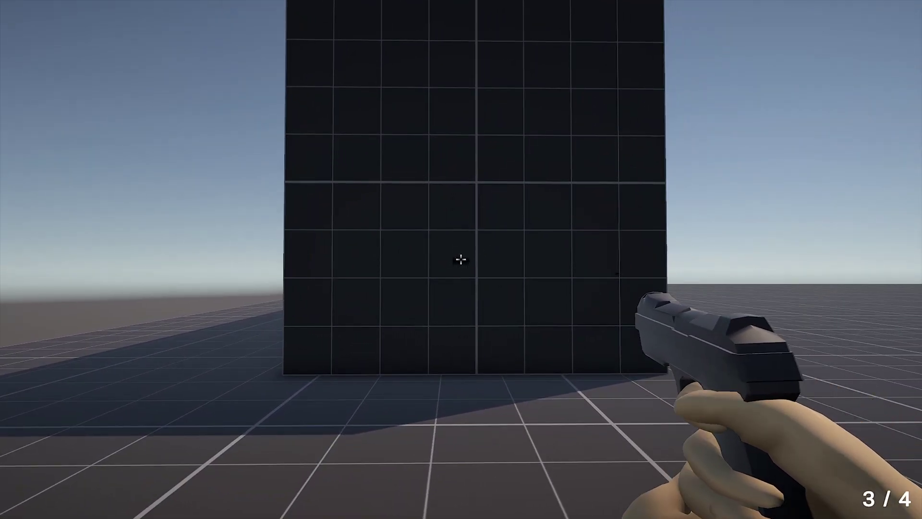
click(462, 259)
click(461, 260)
click(461, 259)
key(r)
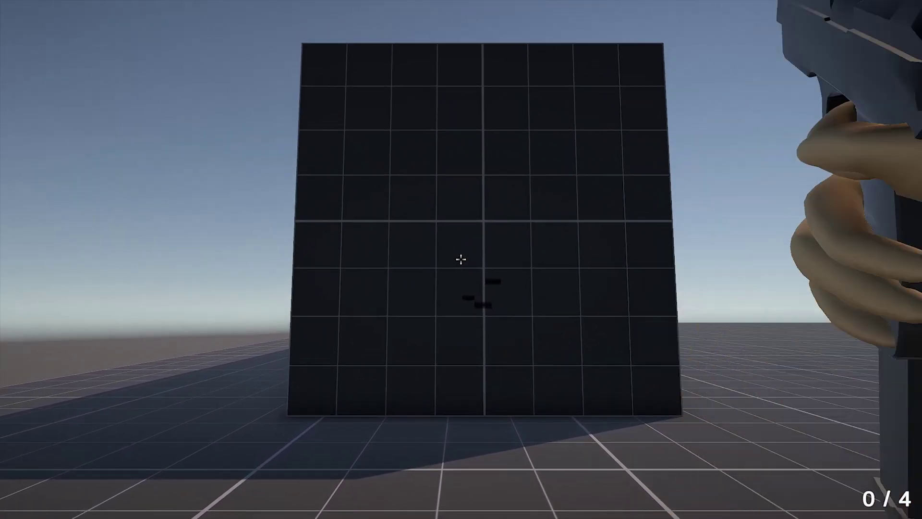
click(462, 259)
click(461, 260)
click(461, 260)
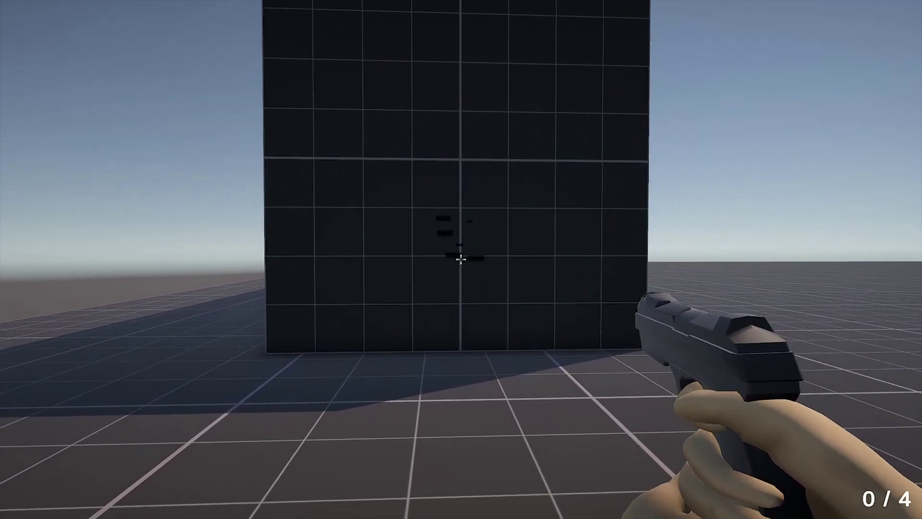